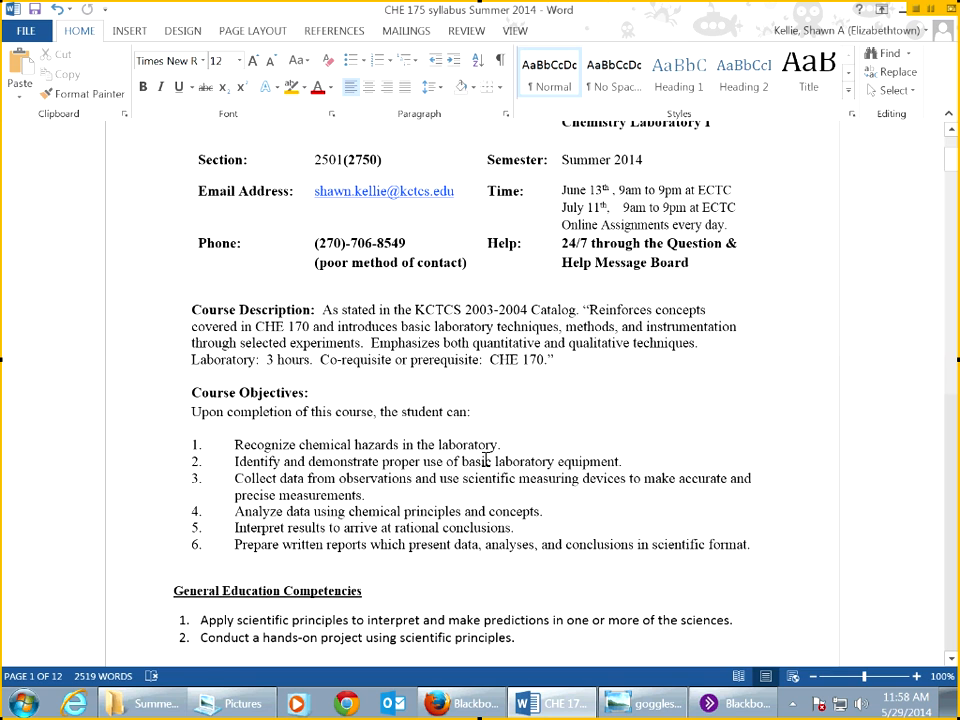
Switch from the syllabus to Blackboard Learn in Firefox and open the course's Questions & Help forum.
{"action": "scroll", "coordinate": [484, 460], "scroll_direction": "up", "scroll_amount": 1}
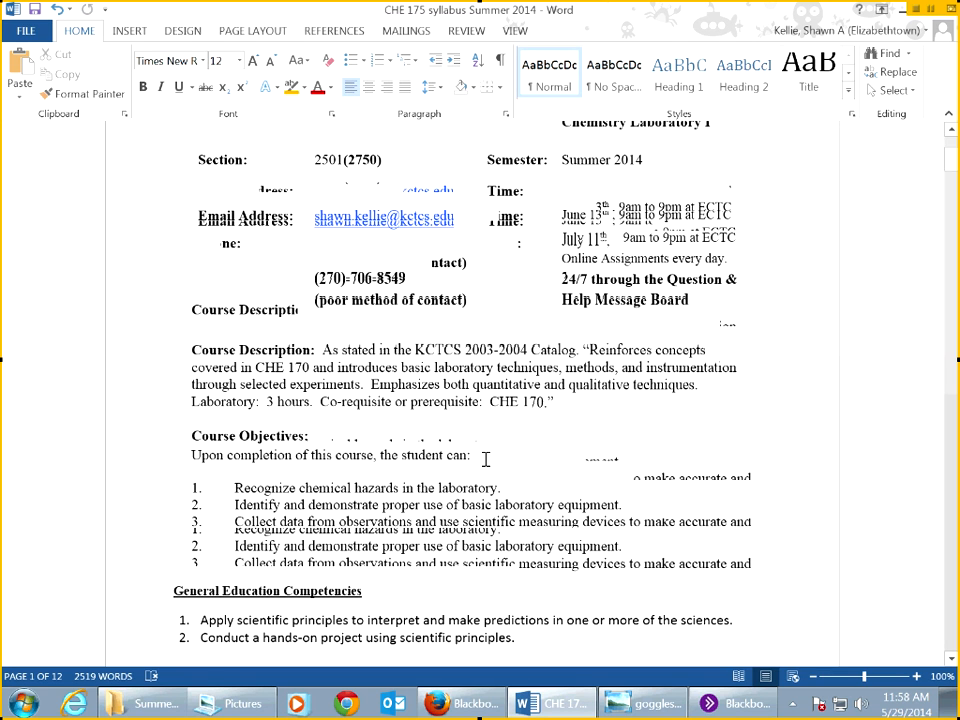
{"action": "scroll", "coordinate": [485, 459], "scroll_direction": "up", "scroll_amount": 1}
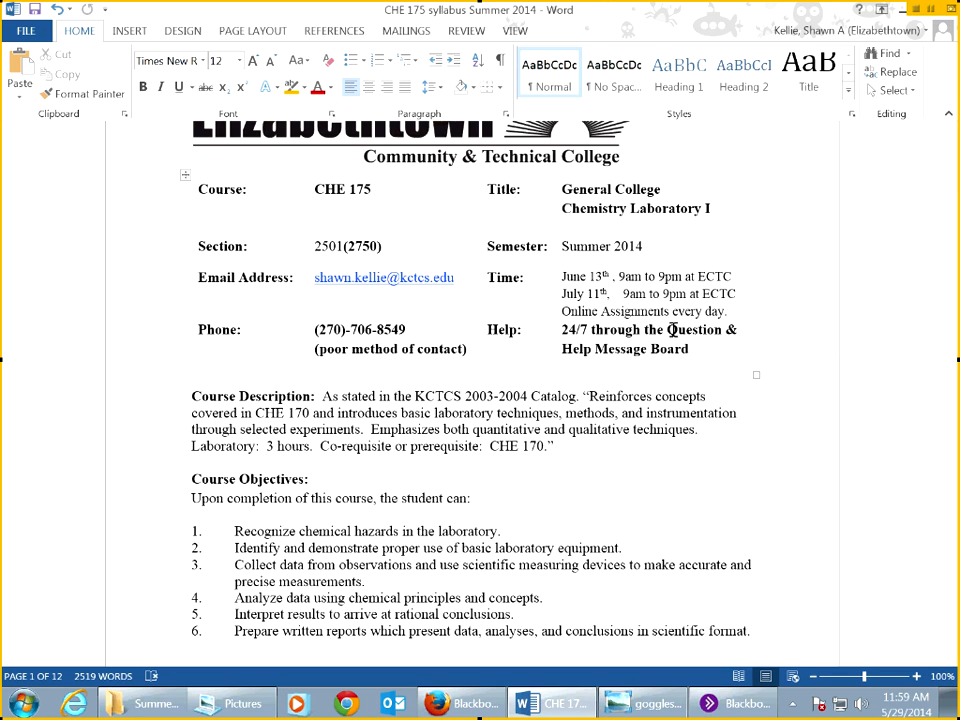
{"action": "left_click", "coordinate": [465, 702]}
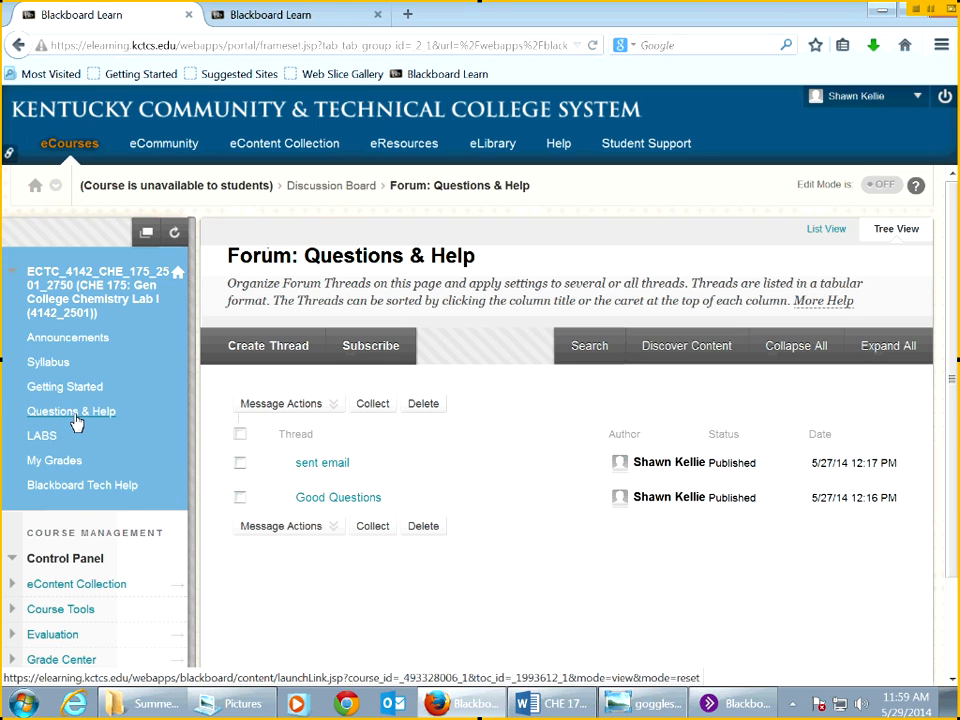
{"action": "left_click", "coordinate": [68, 414]}
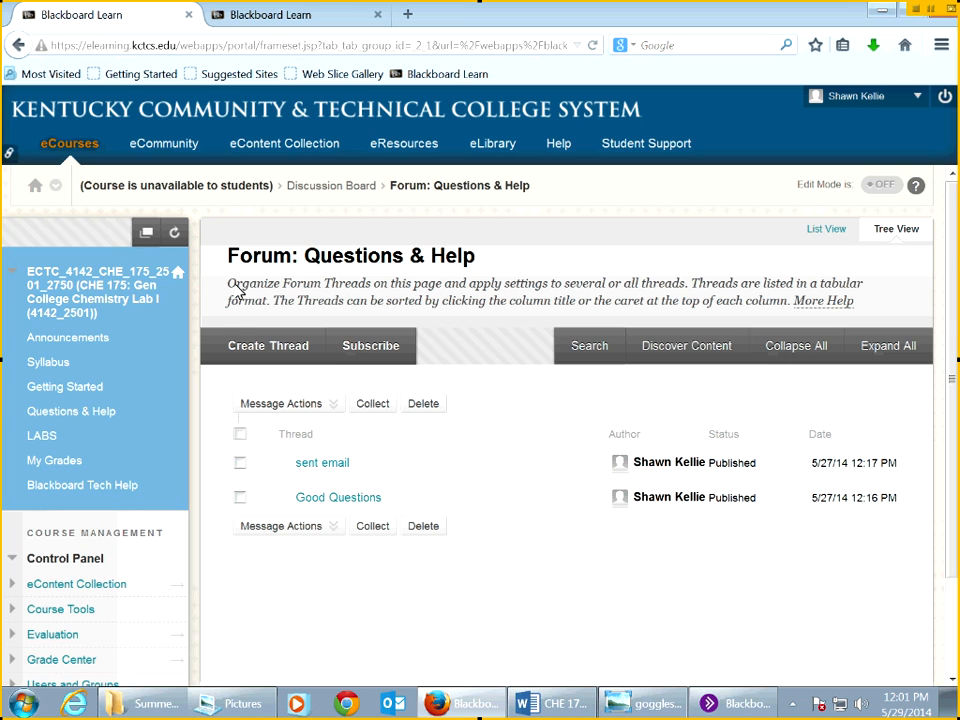
Start a new forum thread with the subject "Asprin Lab Pre-lab".
{"action": "left_click", "coordinate": [240, 350]}
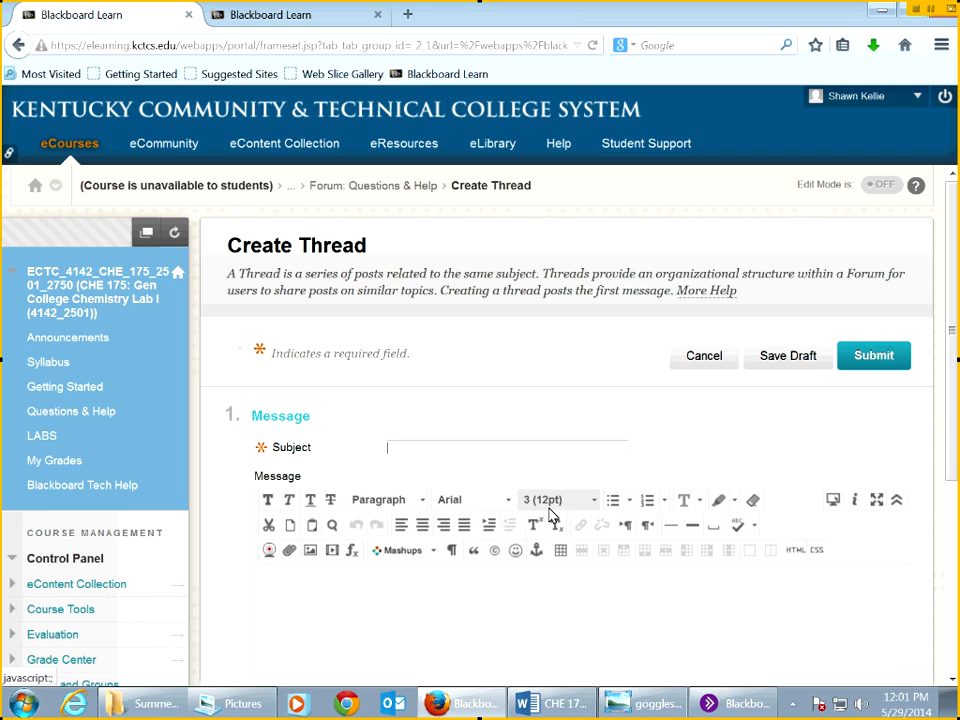
{"action": "type", "text": "Asprin Lab Pre-lab"}
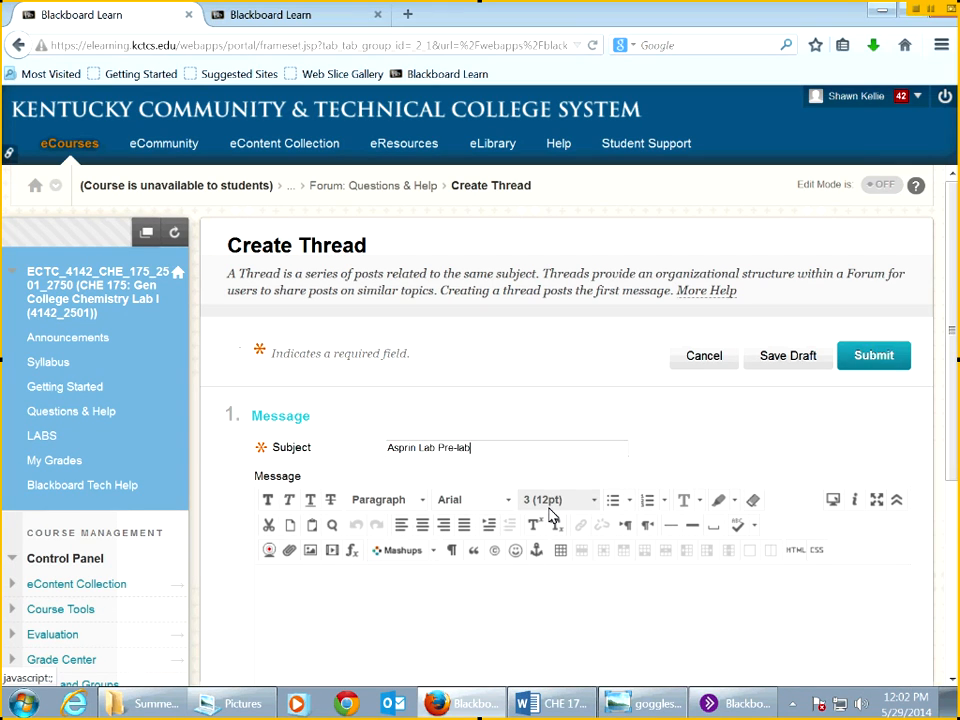
Begin the thread's message with the heading line "Good Quesitions:".
{"action": "left_click", "coordinate": [435, 617]}
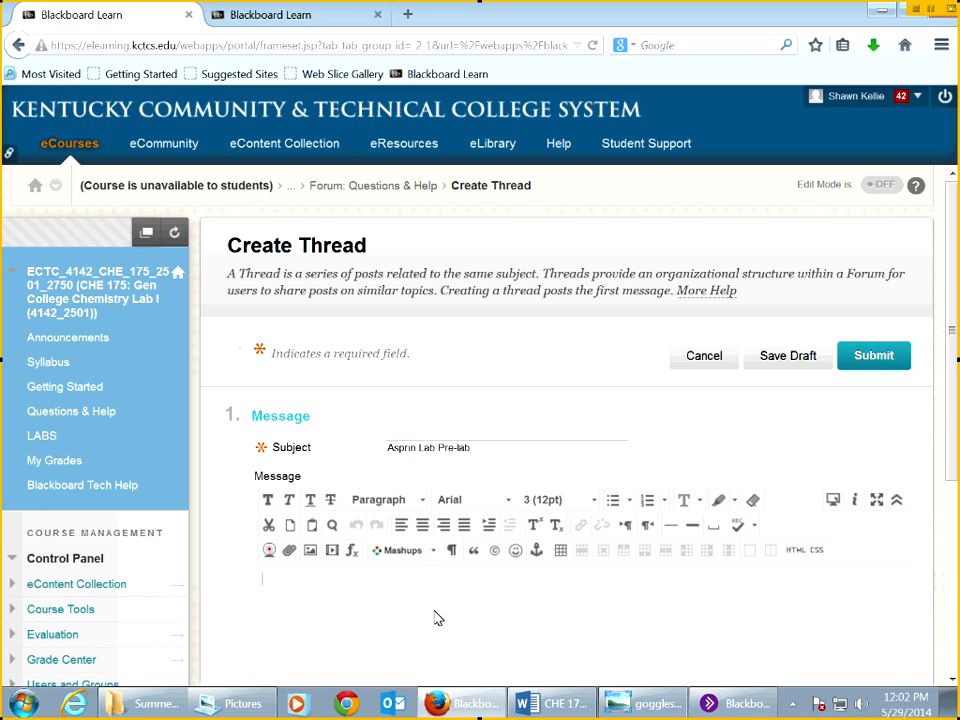
{"action": "type", "text": "Good Quesitio"}
{"action": "key", "text": "BackSpace"}
{"action": "key", "text": "BackSpace"}
{"action": "key", "text": "BackSpace"}
{"action": "type", "text": "ition"}
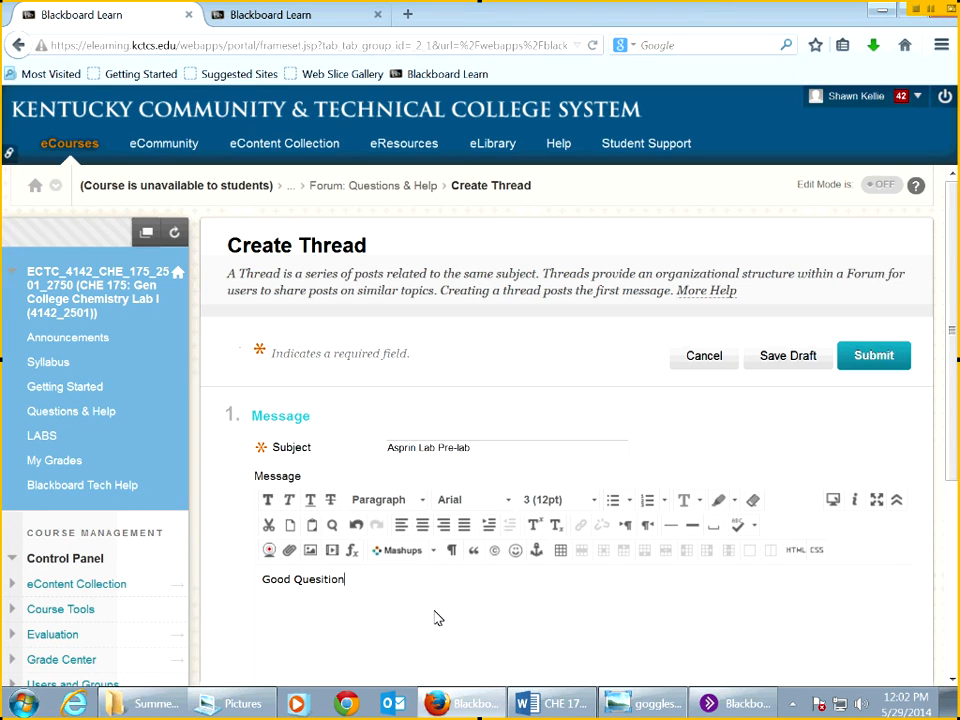
{"action": "type", "text": ":"}
{"action": "key", "text": "BackSpace"}
{"action": "key", "text": "BackSpace"}
{"action": "type", "text": "s:"}
{"action": "key", "text": "Return"}
Write "In example of the prelab lecture, when I worked it" on the line below the heading.
{"action": "scroll", "coordinate": [445, 599], "scroll_direction": "down", "scroll_amount": 5}
{"action": "type", "text": "In "}
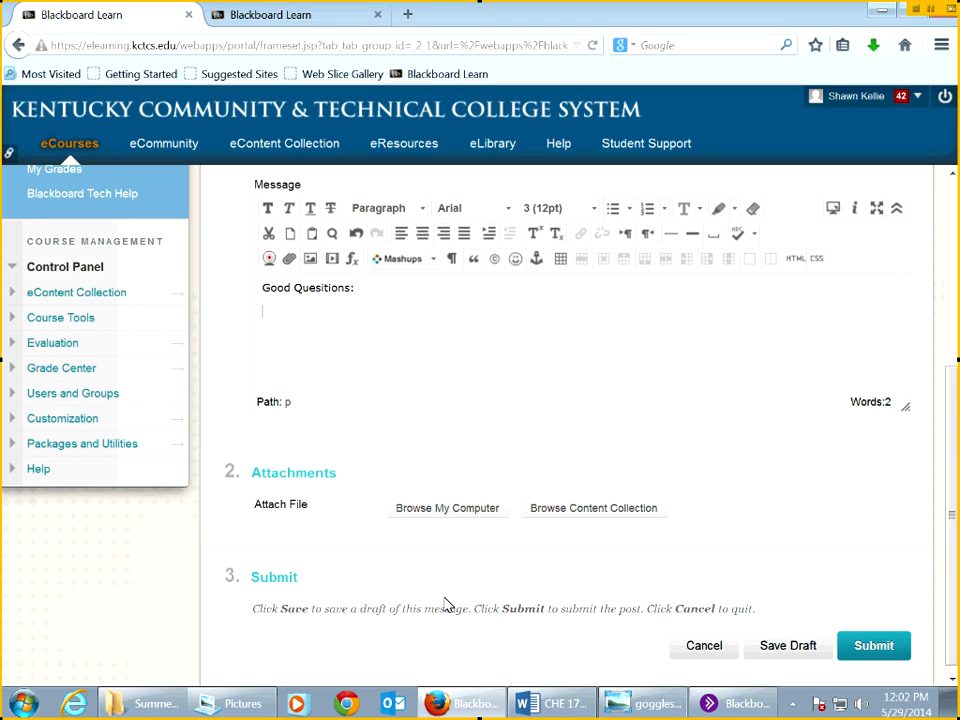
{"action": "type", "text": "example of the pr"}
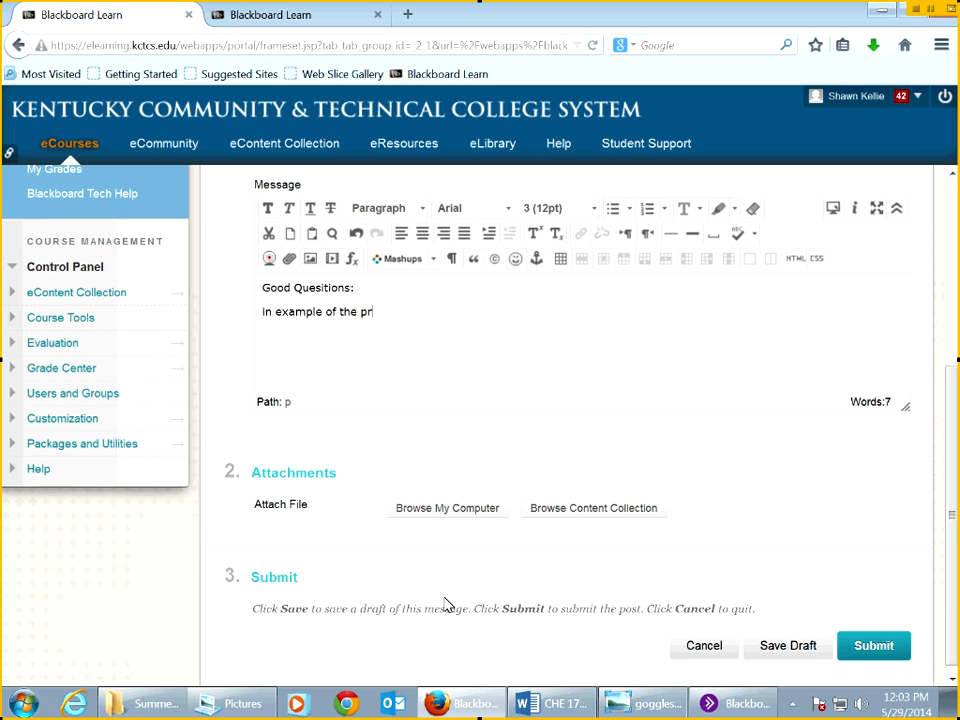
{"action": "type", "text": "elab lecture, when I worked it "}
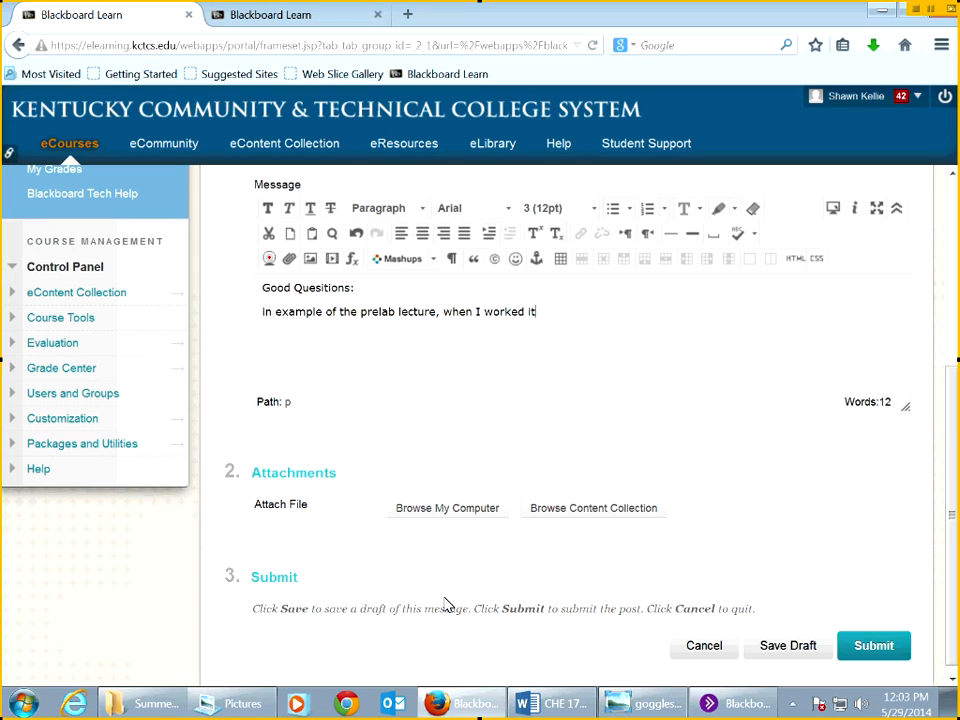
Continue the example question with "I got 43.5 instead of 42.0. Can you explain why?".
{"action": "type", "text": ".  I got 43.5 instead of 42.0"}
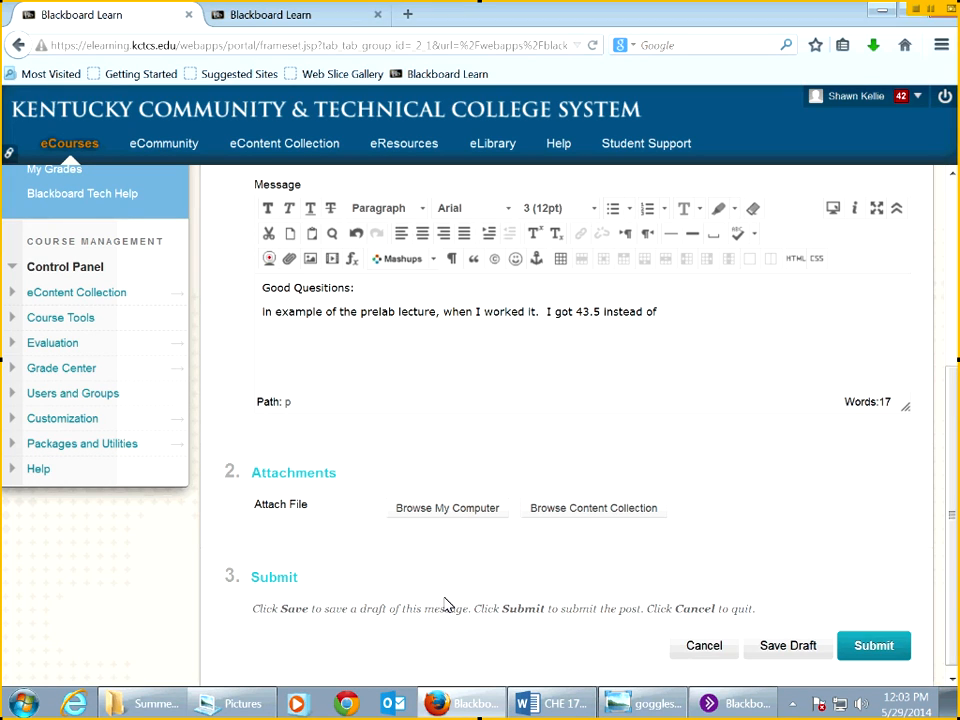
{"action": "type", "text": ".  Can you c"}
{"action": "key", "text": "BackSpace"}
{"action": "type", "text": "exa"}
{"action": "key", "text": "BackSpace"}
{"action": "type", "text": "plain whe"}
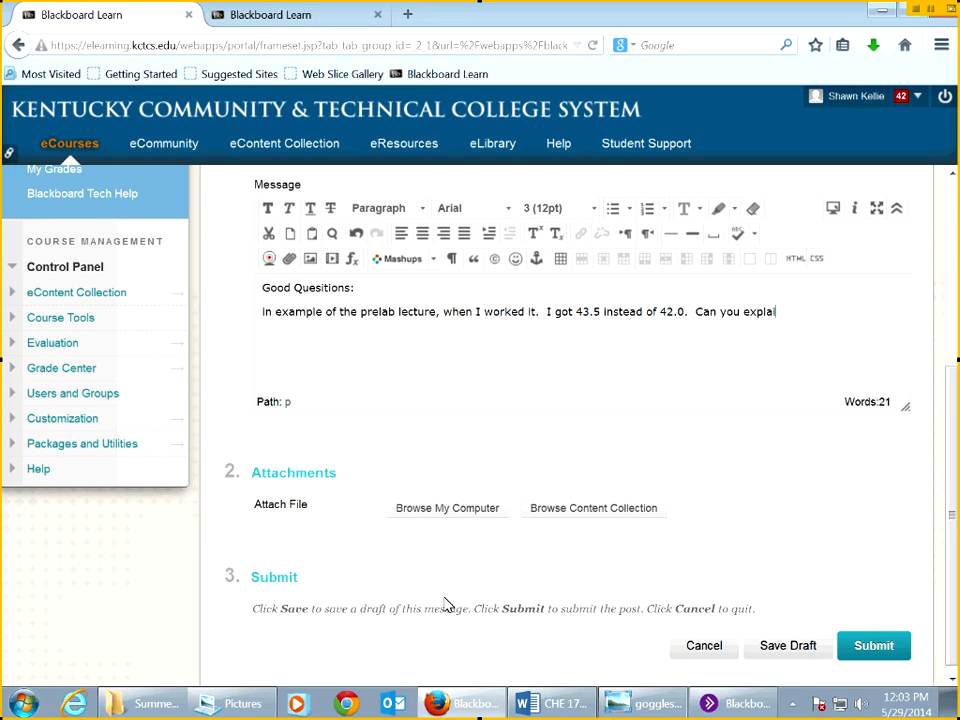
{"action": "key", "text": "BackSpace"}
{"action": "type", "text": "y?"}
Delete the message text after "when I worked it".
{"action": "key", "text": "BackSpace"}
{"action": "key", "text": "BackSpace"}
{"action": "key", "text": "BackSpace"}
{"action": "key", "text": "BackSpace"}
{"action": "key", "text": "BackSpace"}
{"action": "key", "text": "BackSpace"}
{"action": "key", "text": "BackSpace"}
{"action": "key", "text": "BackSpace"}
{"action": "key", "text": "BackSpace"}
{"action": "key", "text": "BackSpace"}
{"action": "key", "text": "BackSpace"}
{"action": "key", "text": "BackSpace"}
{"action": "key", "text": "BackSpace"}
{"action": "key", "text": "BackSpace"}
{"action": "key", "text": "BackSpace"}
{"action": "key", "text": "BackSpace"}
{"action": "key", "text": "BackSpace"}
{"action": "key", "text": "BackSpace"}
{"action": "key", "text": "BackSpace"}
{"action": "key", "text": "BackSpace"}
{"action": "key", "text": "BackSpace"}
{"action": "key", "text": "BackSpace"}
{"action": "key", "text": "BackSpace"}
{"action": "key", "text": "BackSpace"}
{"action": "key", "text": "BackSpace"}
{"action": "key", "text": "BackSpace"}
{"action": "key", "text": "BackSpace"}
{"action": "key", "text": "BackSpace"}
{"action": "key", "text": "BackSpace"}
{"action": "key", "text": "BackSpace"}
{"action": "key", "text": "BackSpace"}
{"action": "key", "text": "BackSpace"}
{"action": "key", "text": "BackSpace"}
{"action": "key", "text": "BackSpace"}
{"action": "key", "text": "BackSpace"}
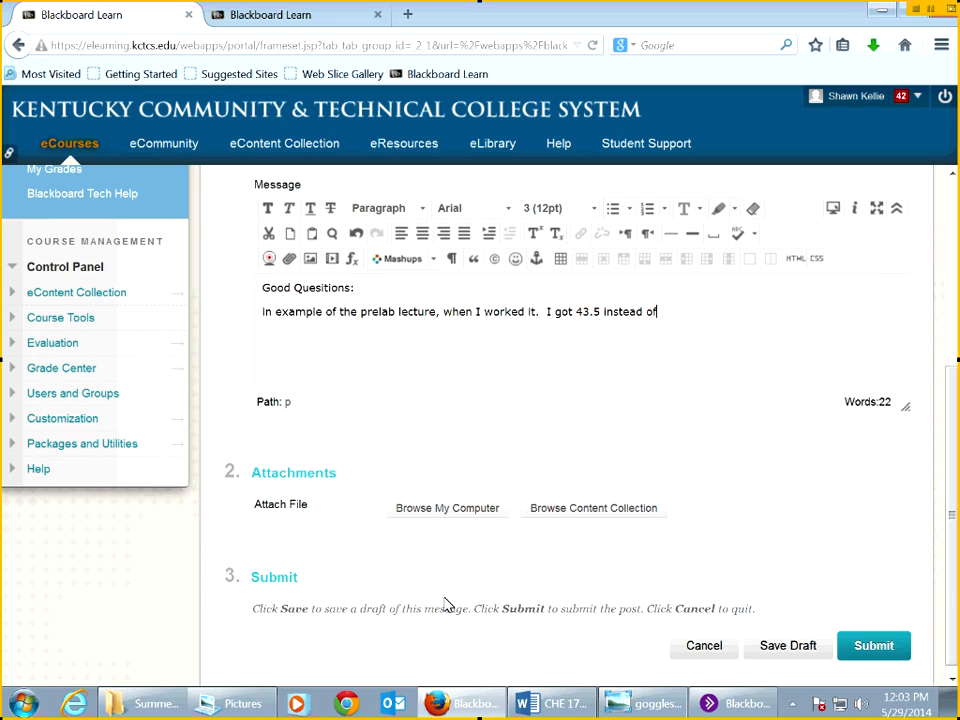
{"action": "key", "text": "BackSpace"}
{"action": "key", "text": "BackSpace"}
{"action": "key", "text": "BackSpace"}
{"action": "key", "text": "BackSpace"}
{"action": "key", "text": "BackSpace"}
{"action": "key", "text": "BackSpace"}
{"action": "key", "text": "BackSpace"}
{"action": "key", "text": "BackSpace"}
{"action": "key", "text": "BackSpace"}
{"action": "key", "text": "BackSpace"}
{"action": "key", "text": "BackSpace"}
{"action": "key", "text": "BackSpace"}
{"action": "key", "text": "BackSpace"}
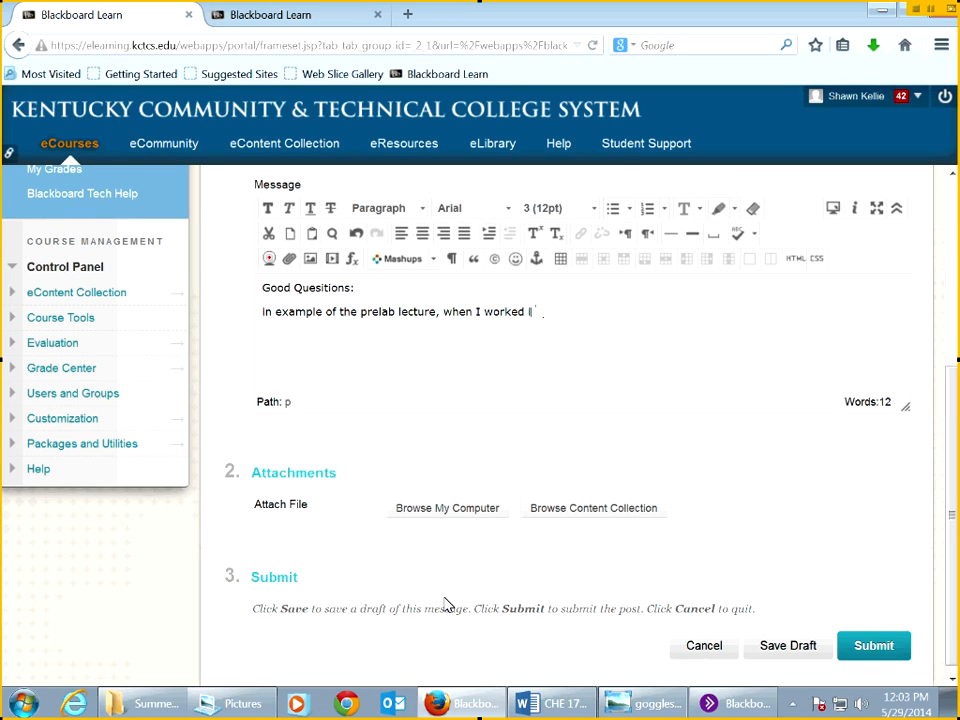
Complete the example question with "I got 43.5 g instead of 42.0g." and specify it as example 1.
{"action": "type", "text": "I got 5"}
{"action": "key", "text": "BackSpace"}
{"action": "type", "text": "43.5 g instea"}
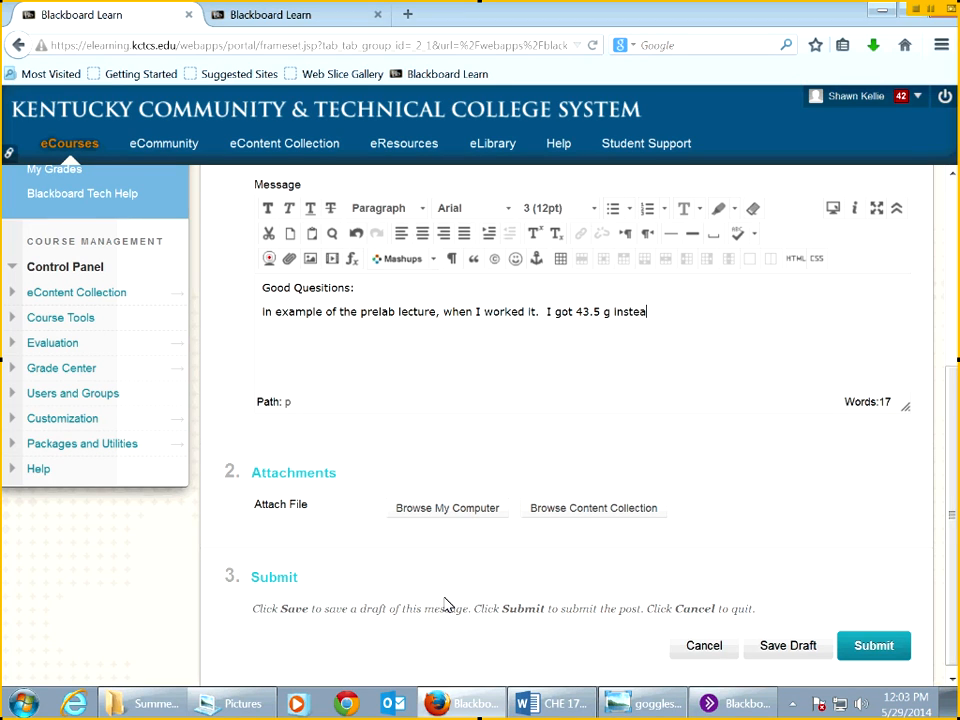
{"action": "type", "text": "d of 42.0g."}
{"action": "left_click", "coordinate": [322, 313]}
{"action": "type", "text": "1"}
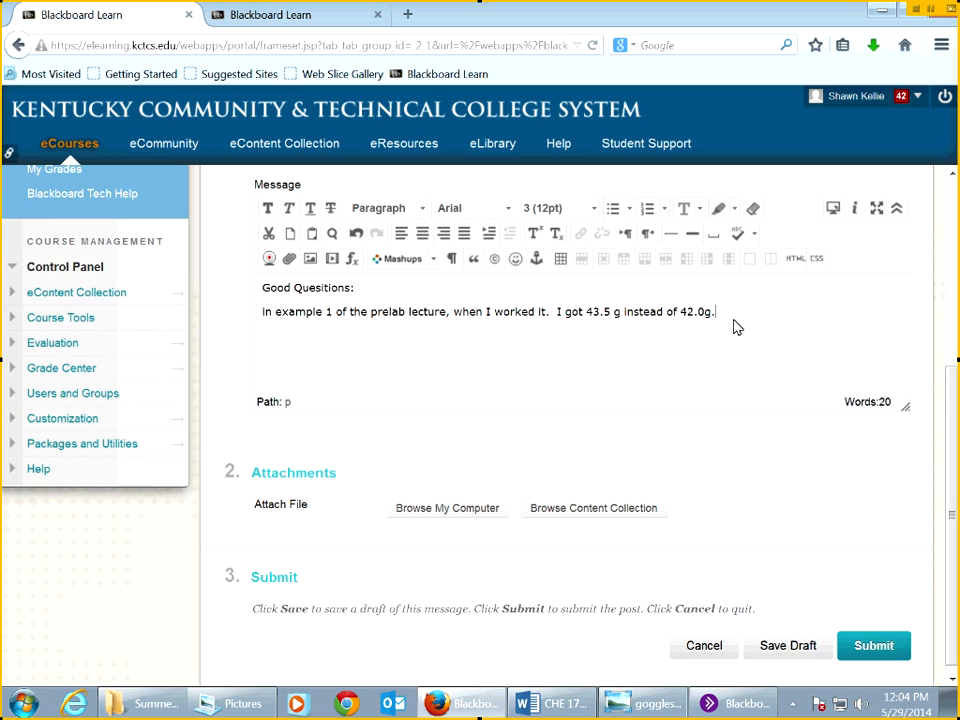
Add a "Bad Question:" heading followed by "I don't understand the calculations." and submit the thread.
{"action": "key", "text": "Return"}
{"action": "type", "text": "Bad Question:"}
{"action": "key", "text": "Return"}
{"action": "type", "text": "I don'"}
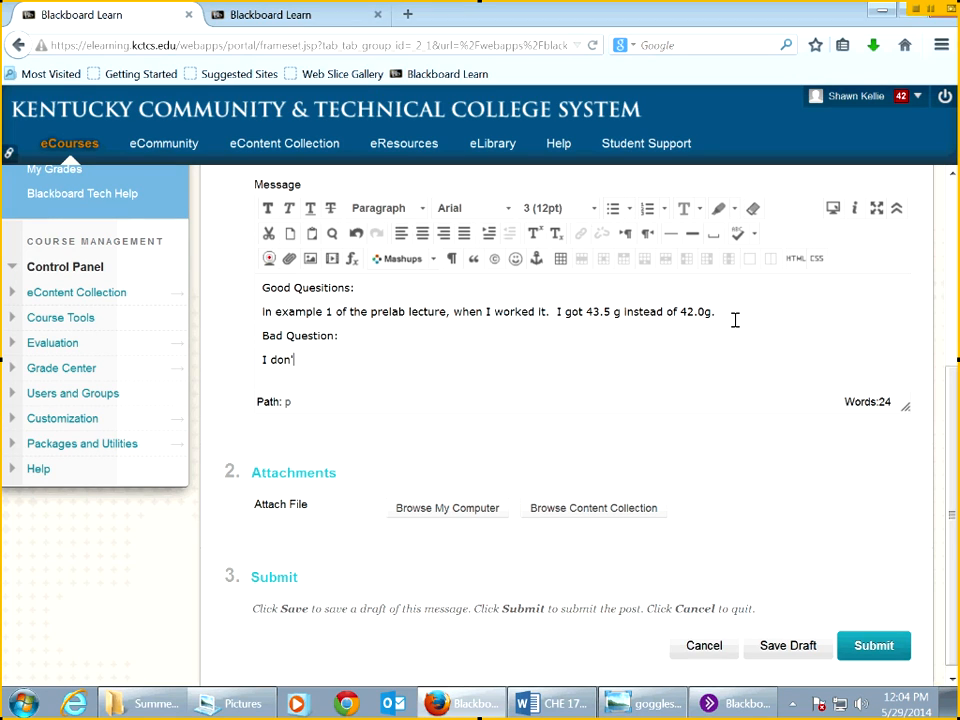
{"action": "type", "text": "t unde"}
{"action": "type", "text": "rstand the c"}
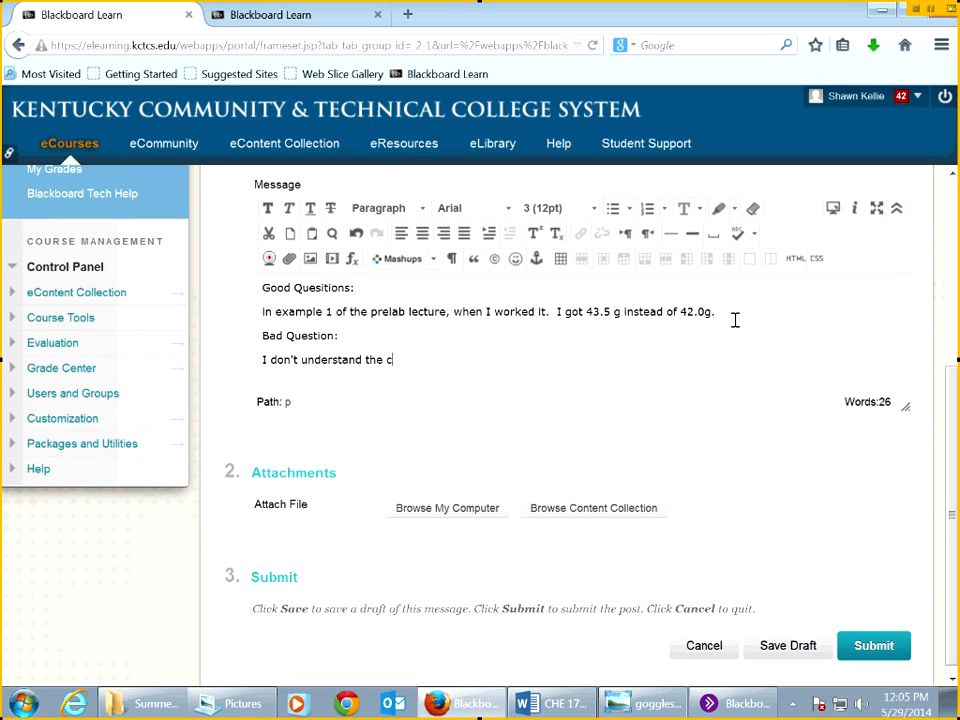
{"action": "type", "text": "alculations."}
{"action": "left_click", "coordinate": [874, 645]}
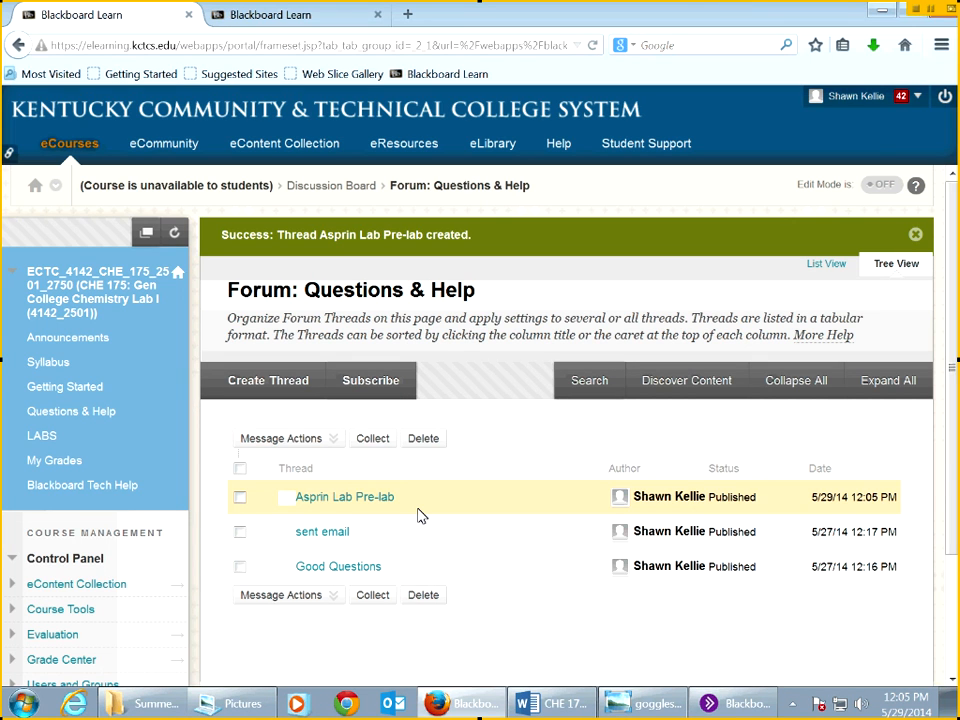
Create another forum thread with the subject "email" and an empty message, and submit it.
{"action": "left_click", "coordinate": [279, 381]}
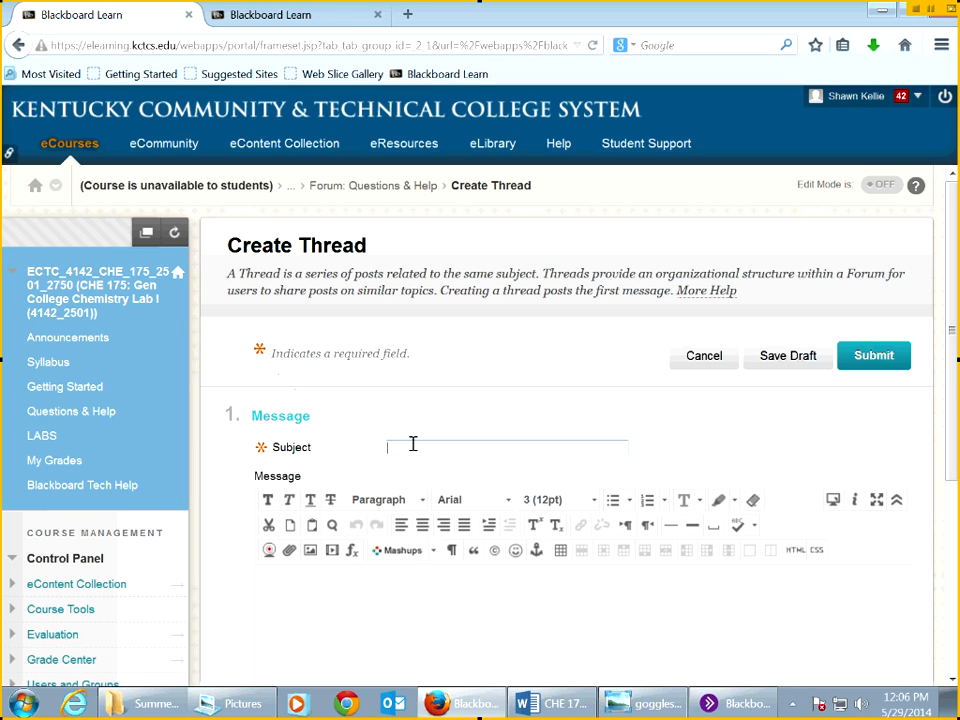
{"action": "type", "text": "em"}
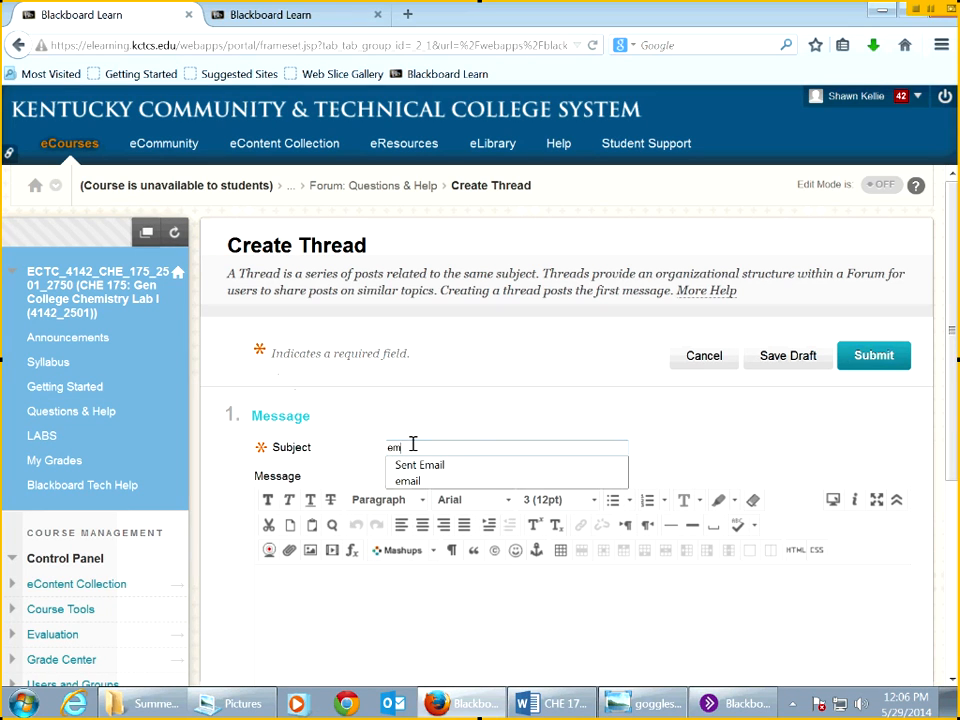
{"action": "key", "text": "BackSpace"}
{"action": "key", "text": "BackSpace"}
{"action": "type", "text": "email"}
{"action": "left_click", "coordinate": [458, 426]}
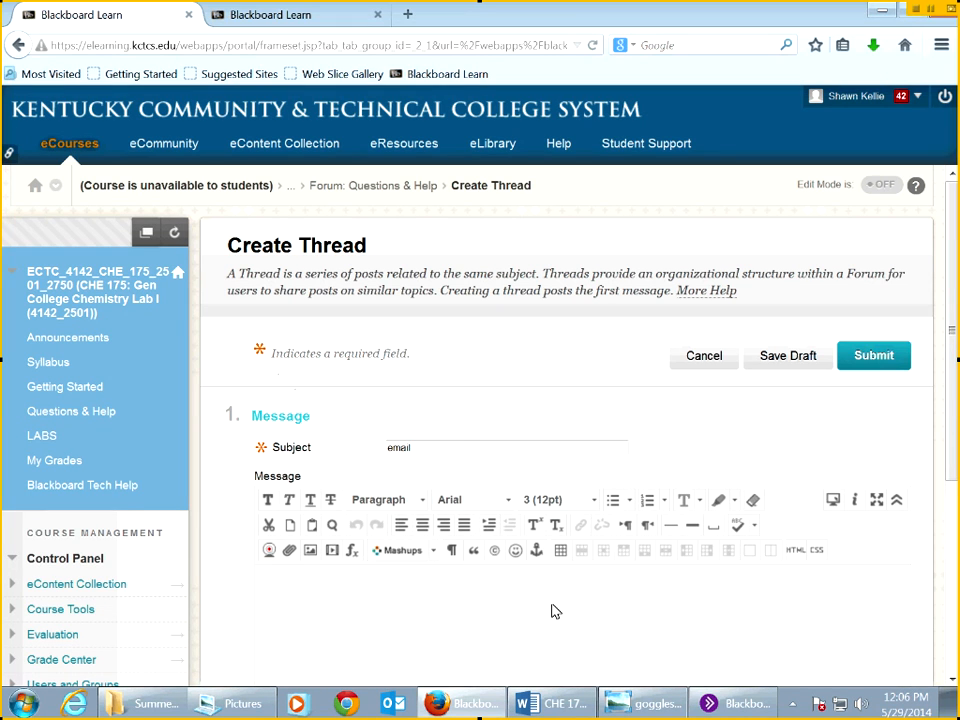
{"action": "left_click", "coordinate": [883, 368]}
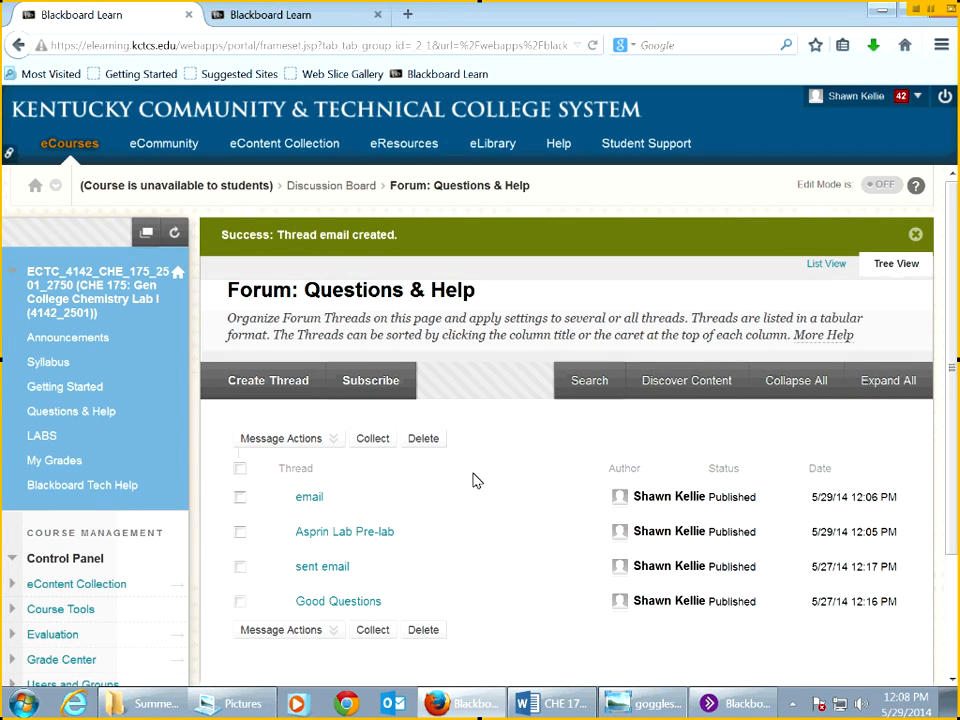
{"action": "left_click", "coordinate": [916, 12]}
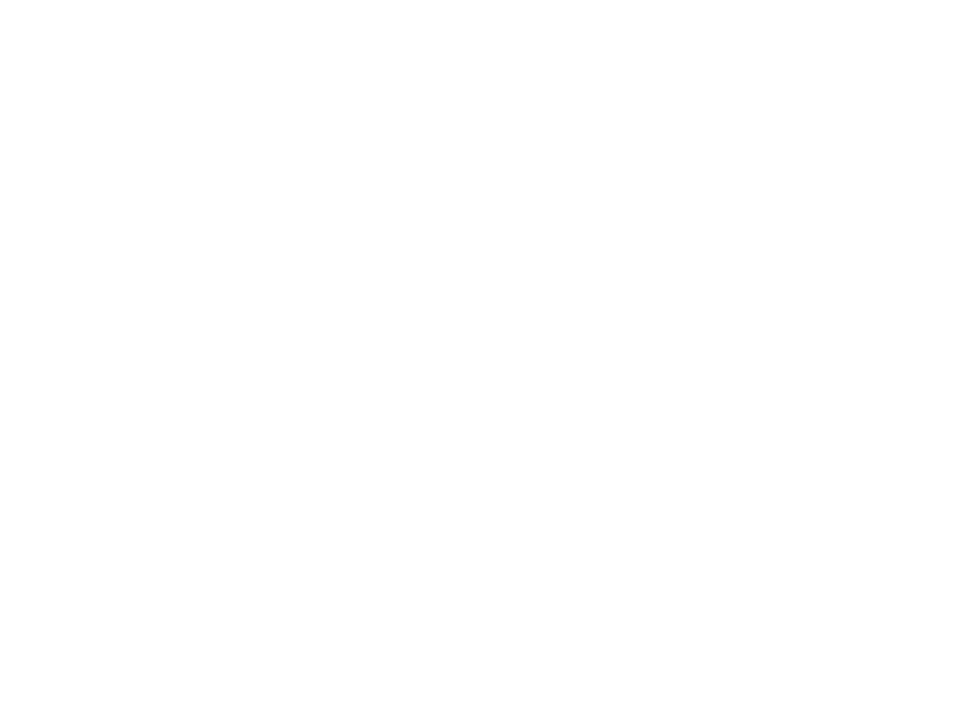